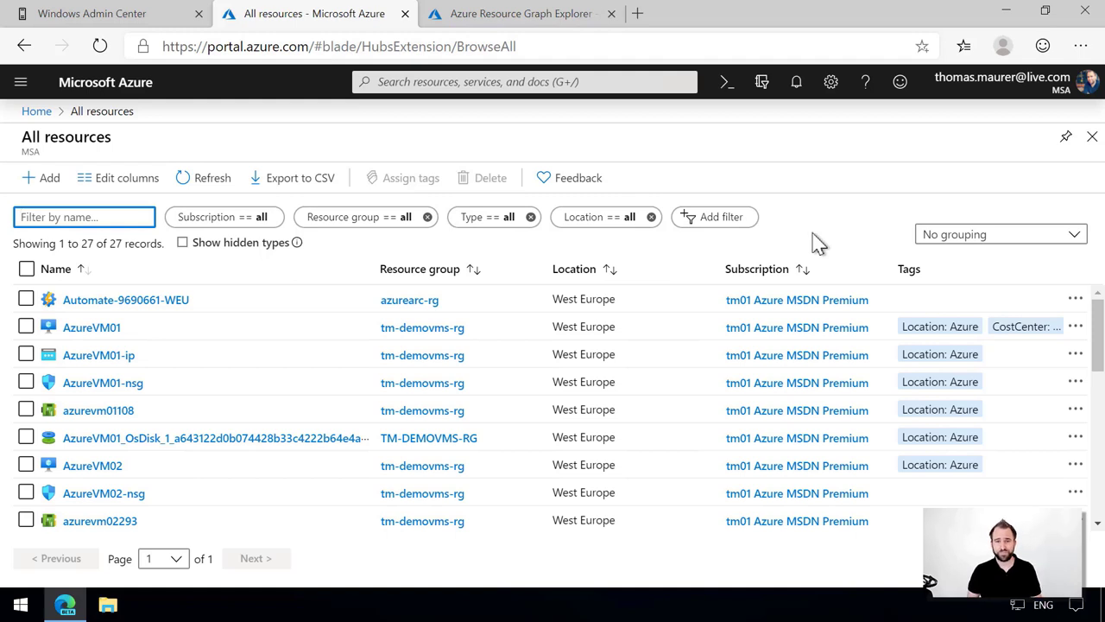
- Filter the All resources list by type to Machine - Azure Arc and Virtual machine
click(512, 225)
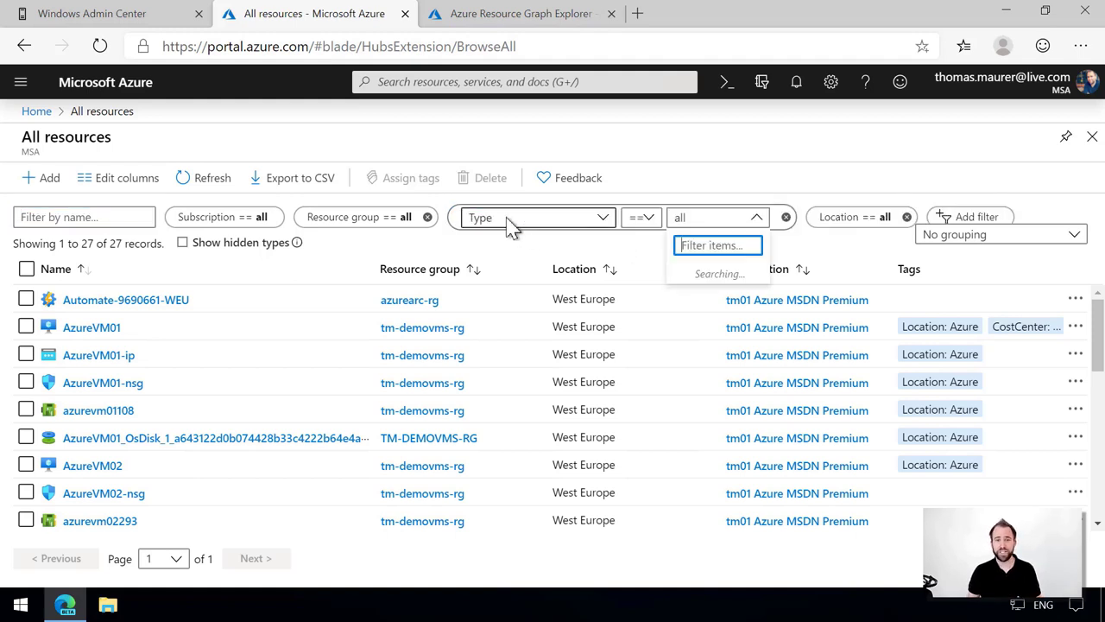
click(574, 277)
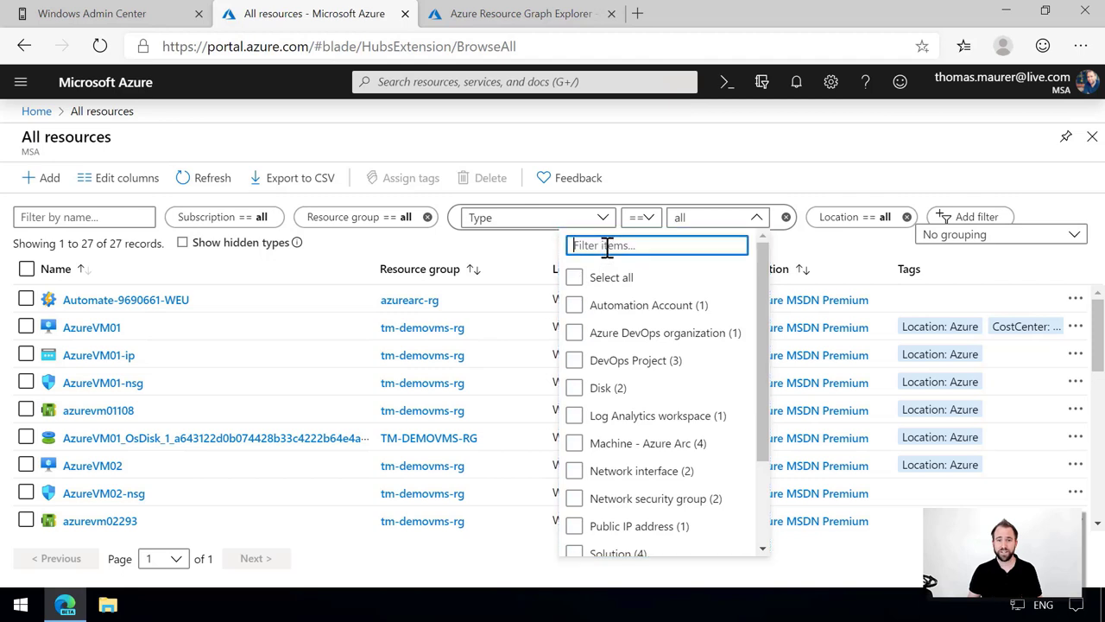
text(machine)
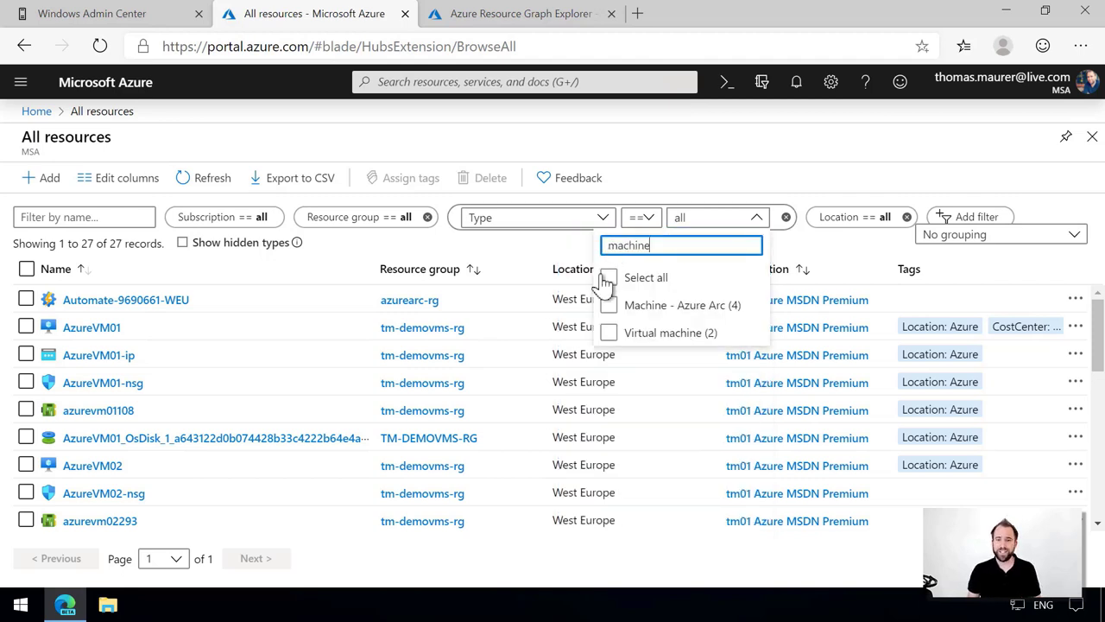
click(608, 332)
click(609, 305)
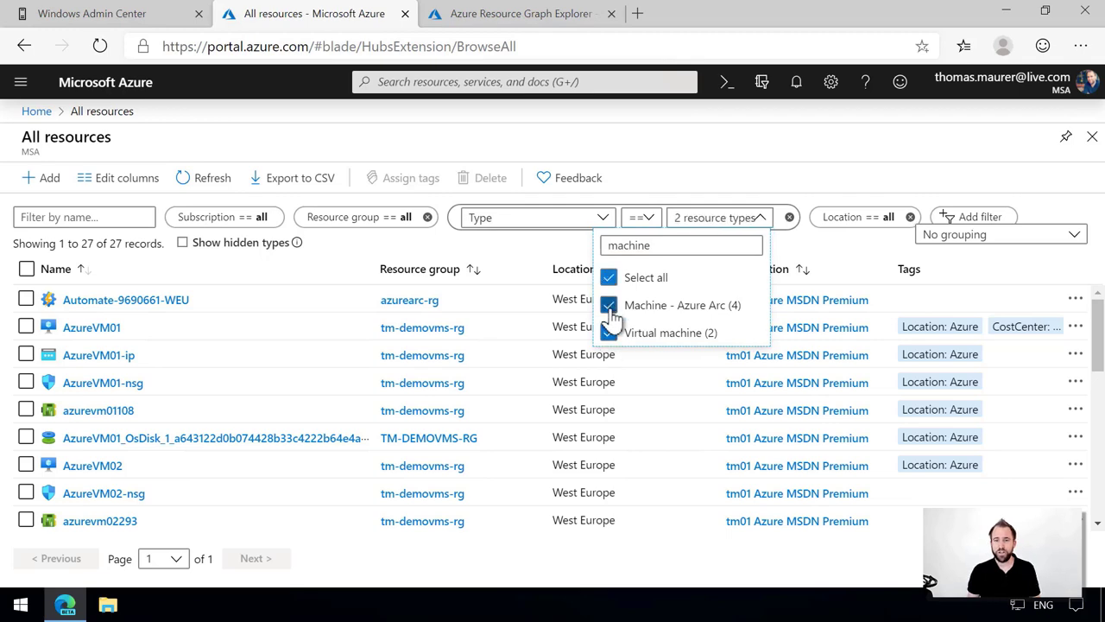
click(836, 251)
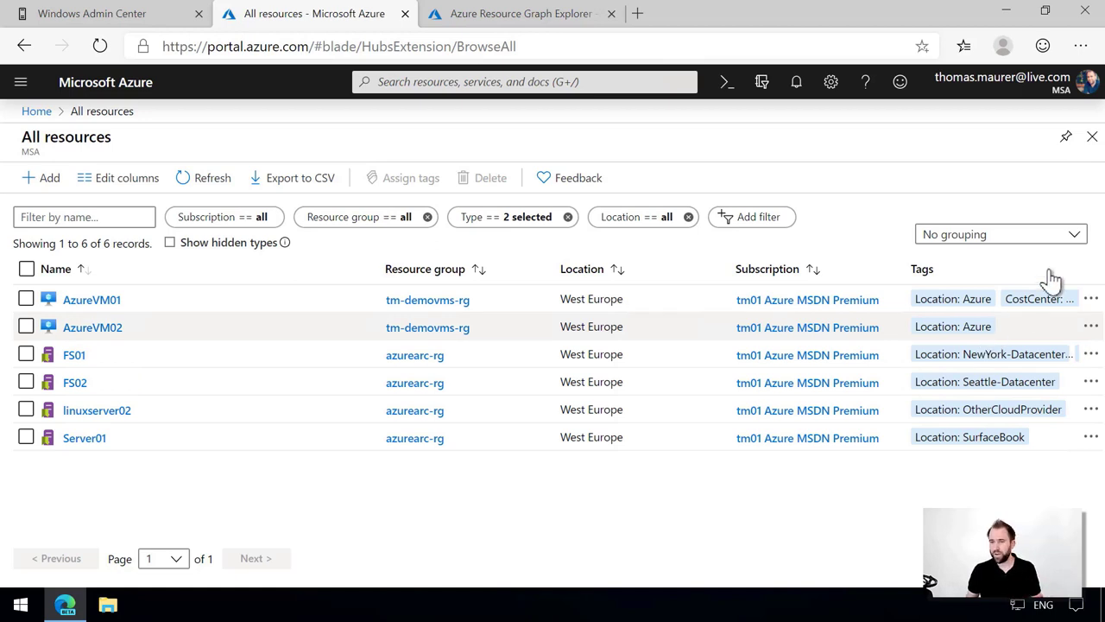
- Group the filtered resources by type and add a CostCenter tag filter with value 1001 included
click(1084, 245)
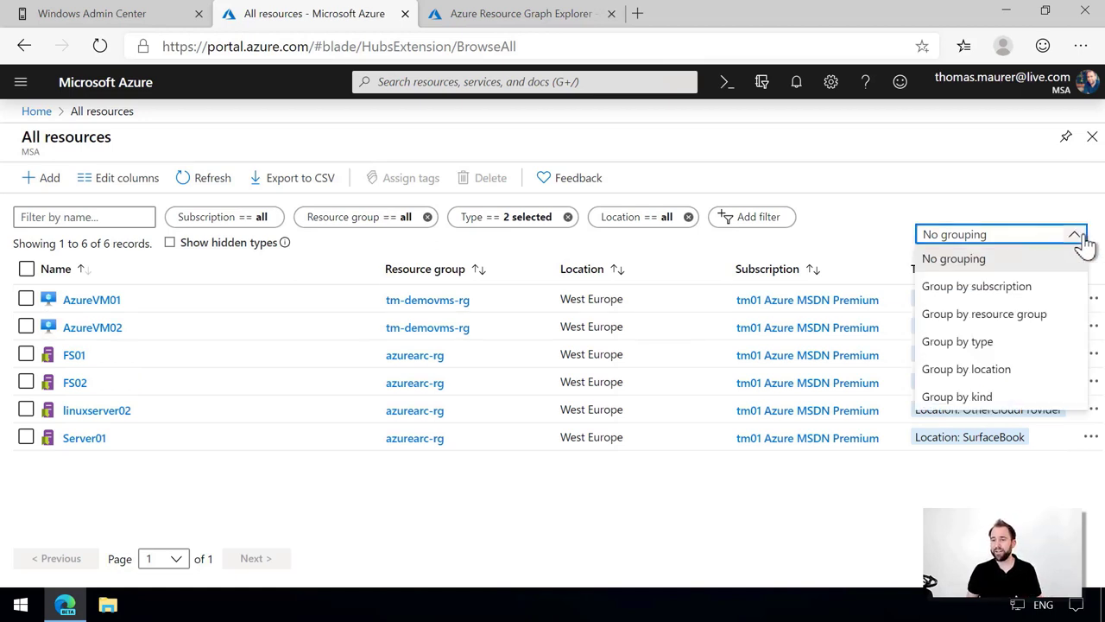
click(1012, 342)
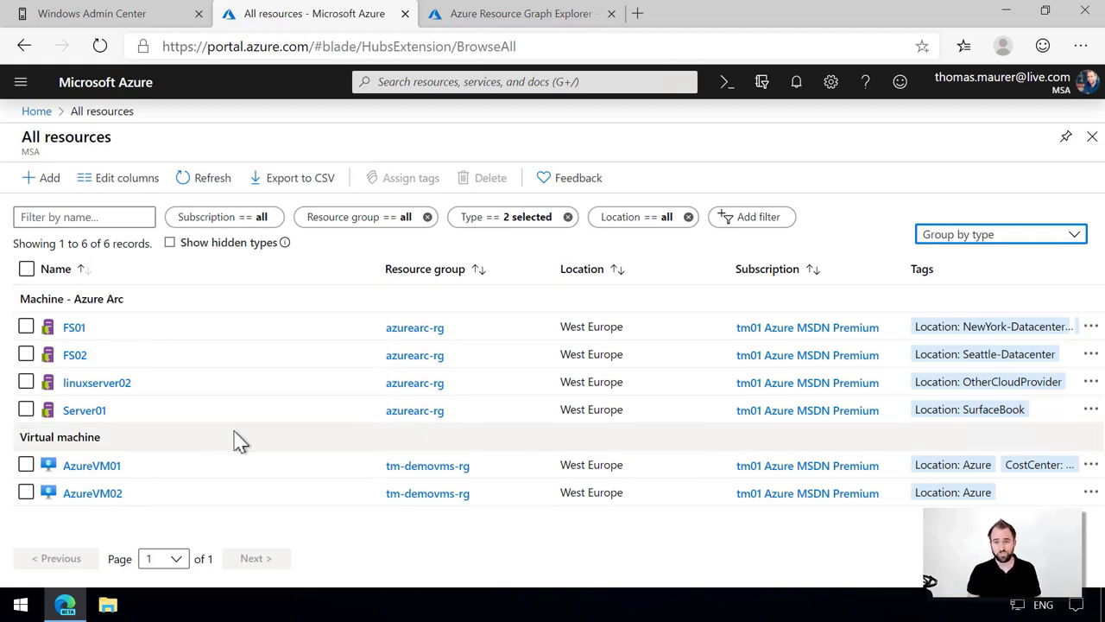
click(748, 221)
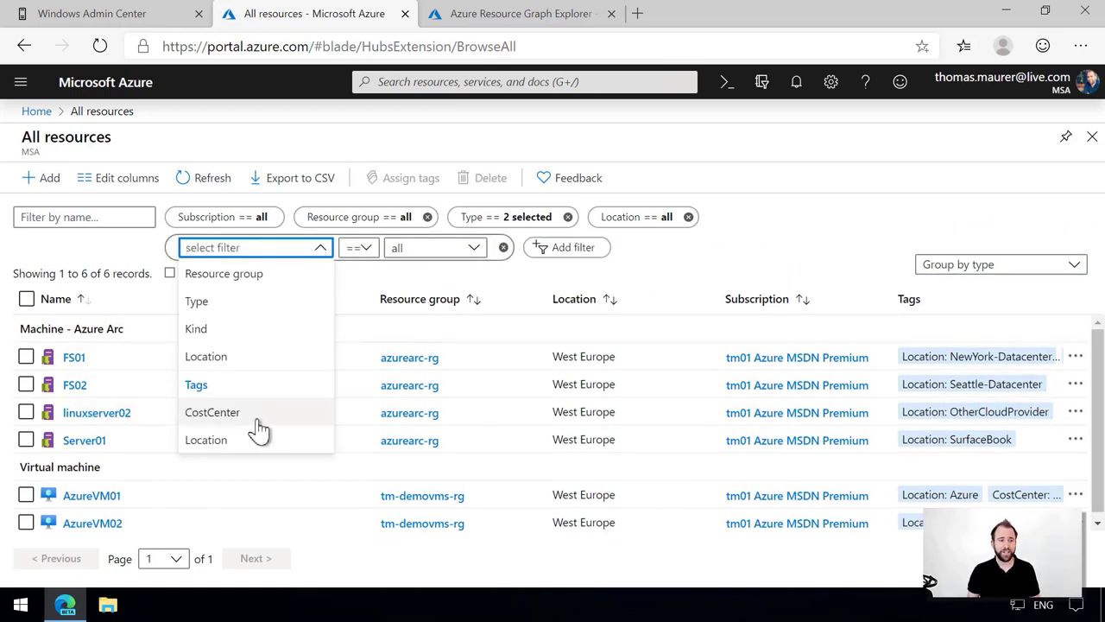
click(250, 421)
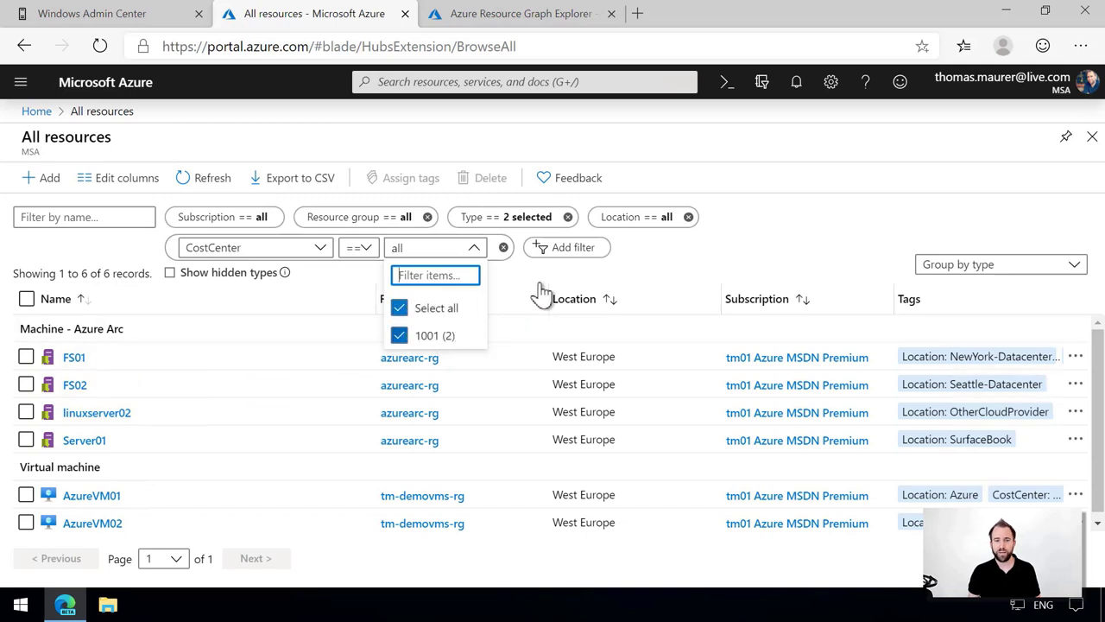
click(716, 272)
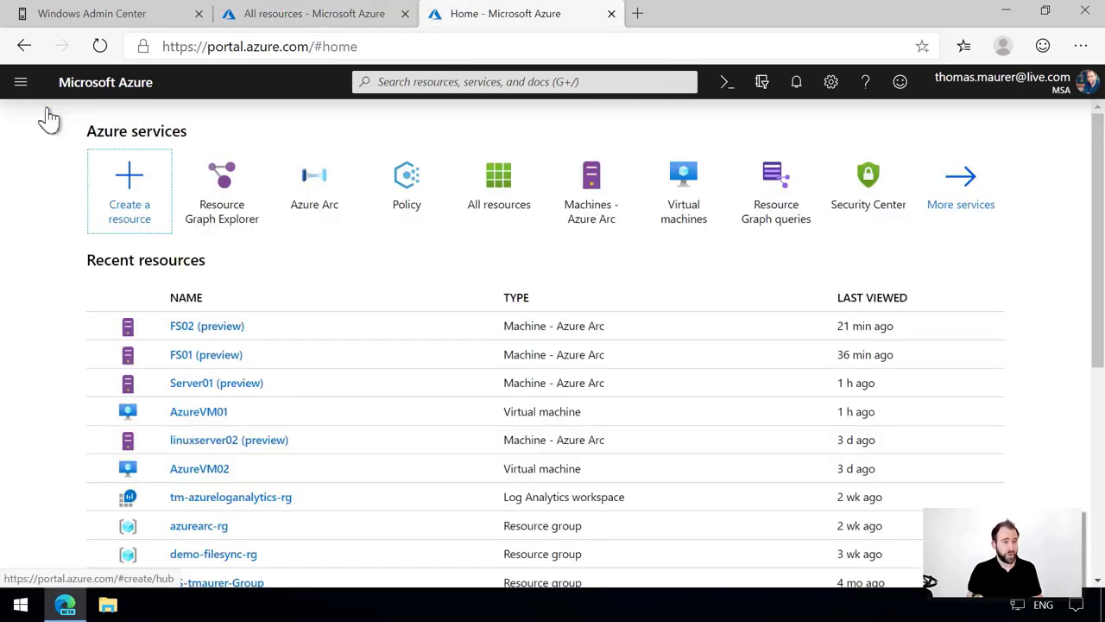
- Start a new initiative assignment from Policy's assignments and look at the scope choices without selecting one
click(423, 184)
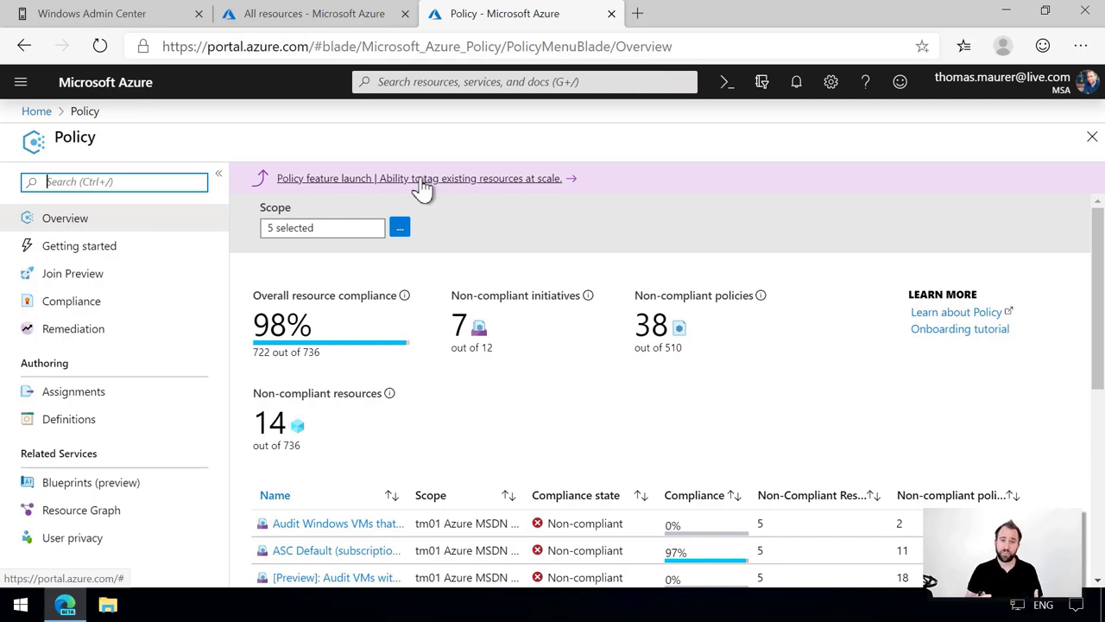
click(115, 396)
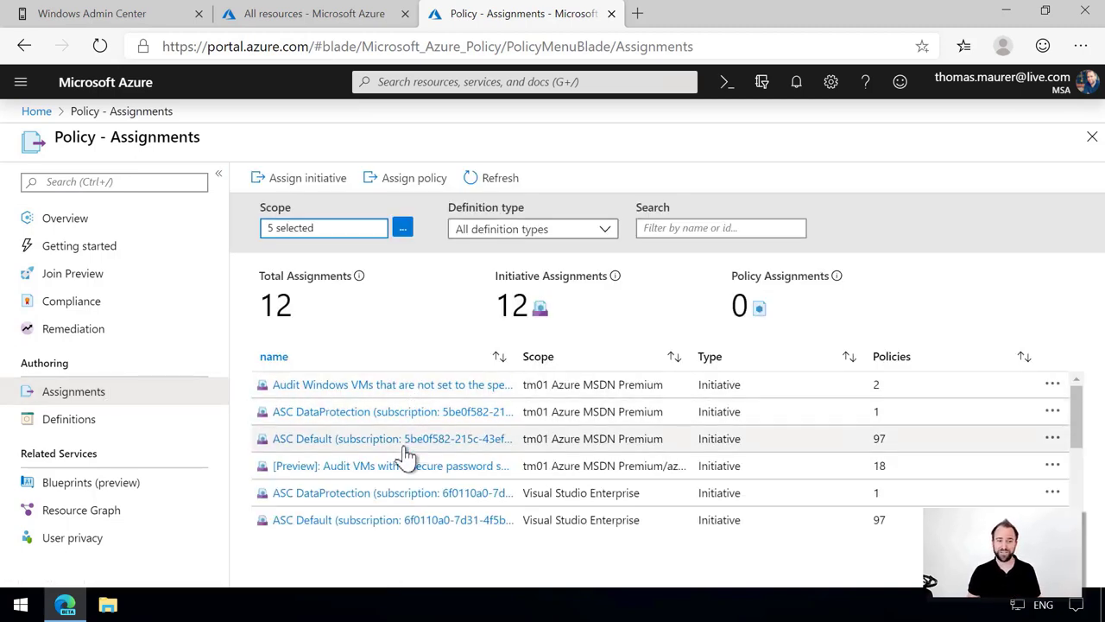
click(334, 190)
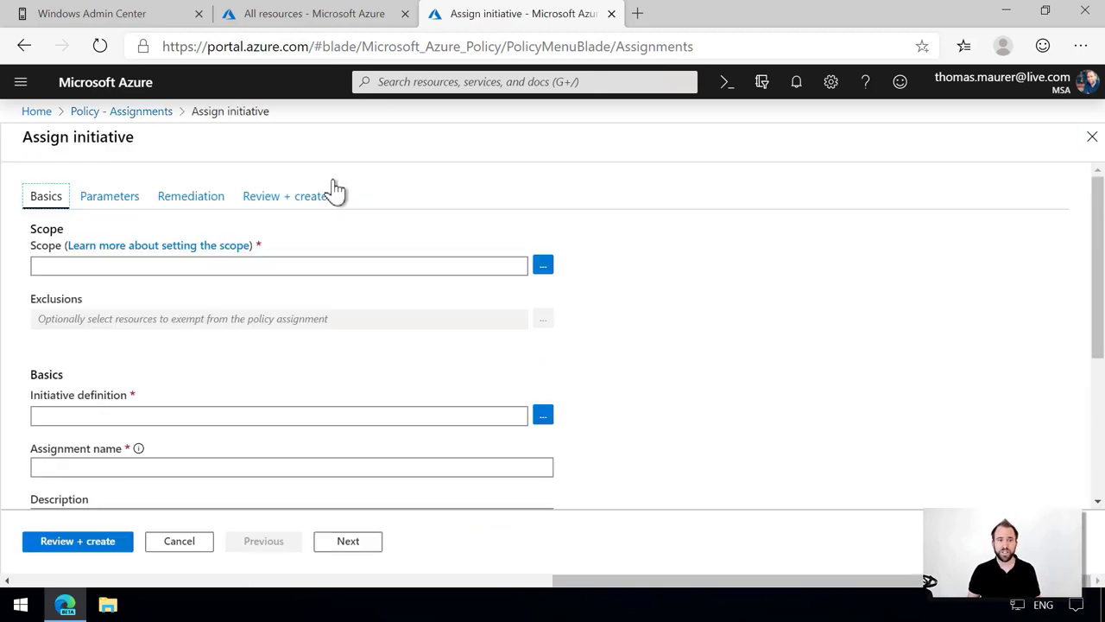
click(543, 265)
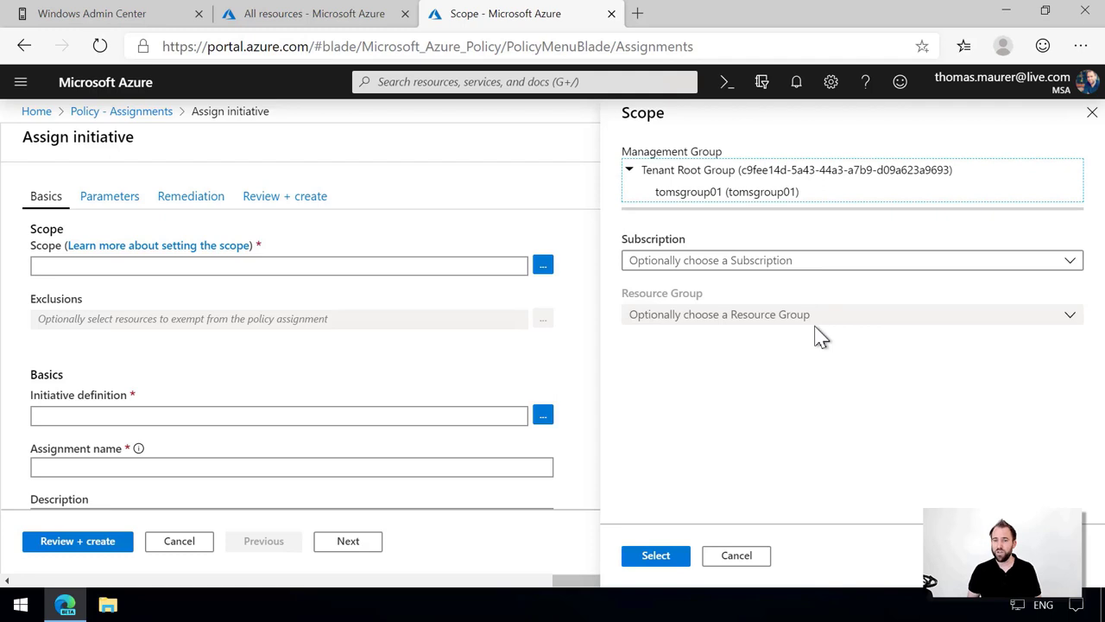
click(744, 560)
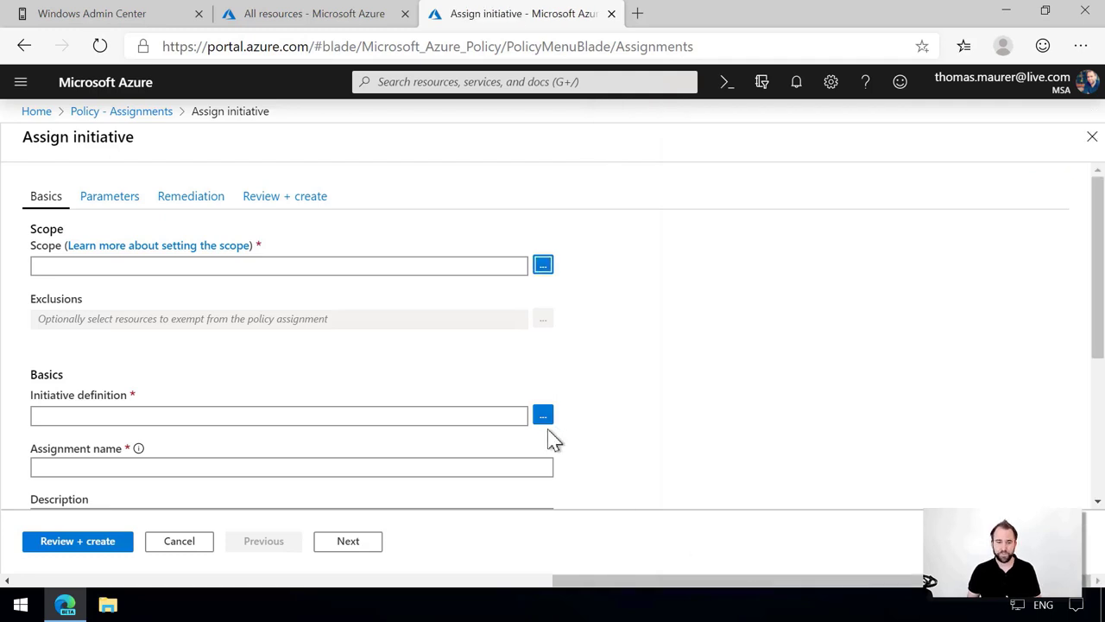
- Search the available initiative definitions for "pass" and discard the new assignment without choosing a definition
click(542, 418)
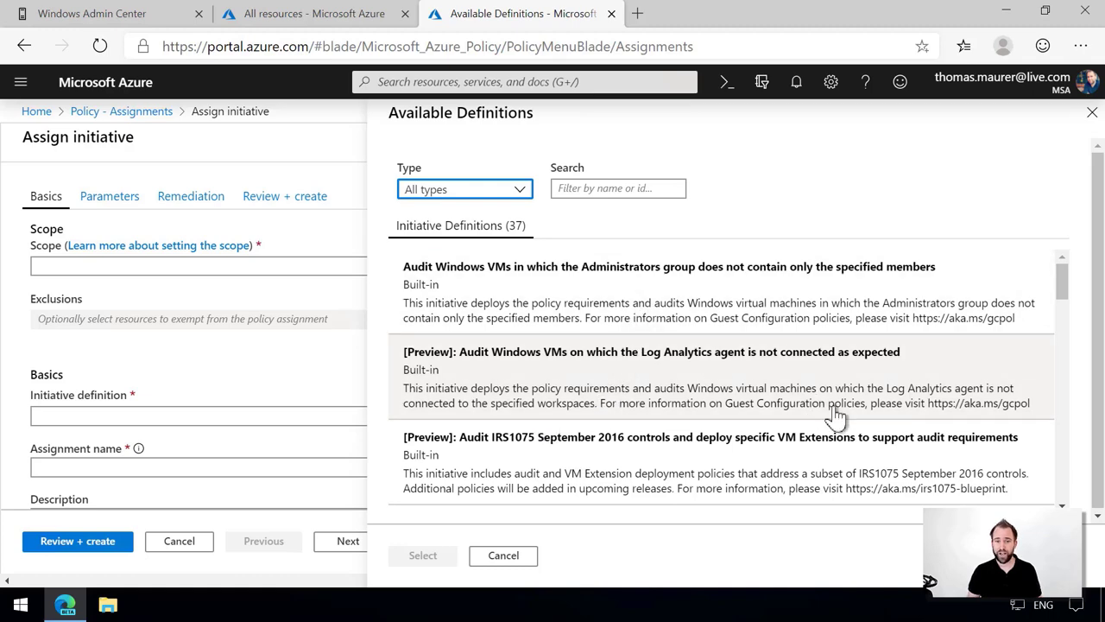
drag(1070, 289, 1065, 360)
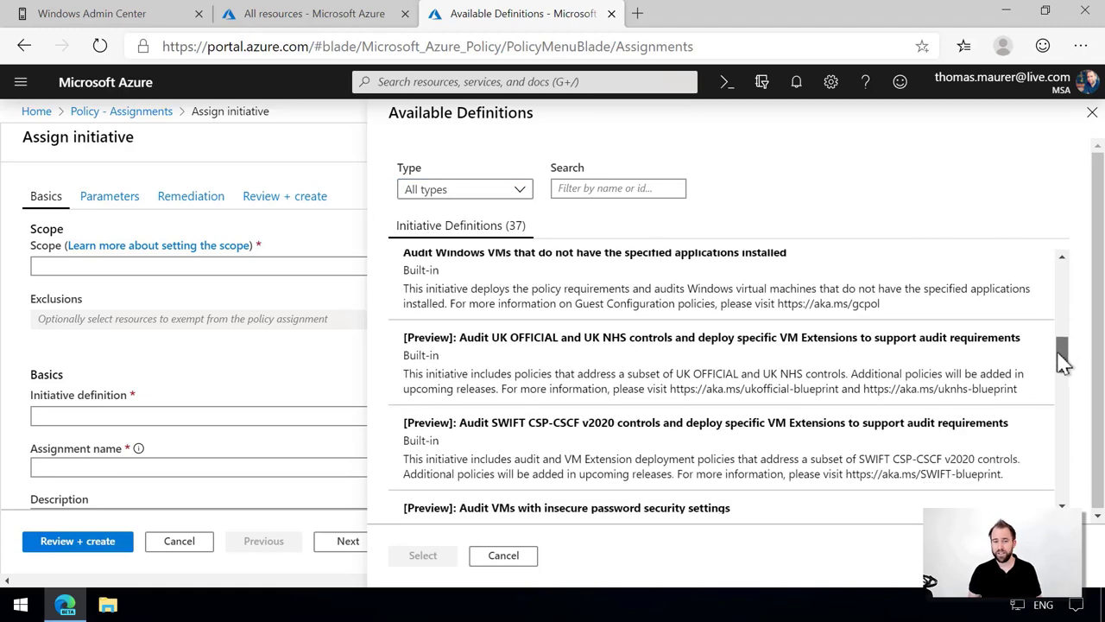
click(581, 195)
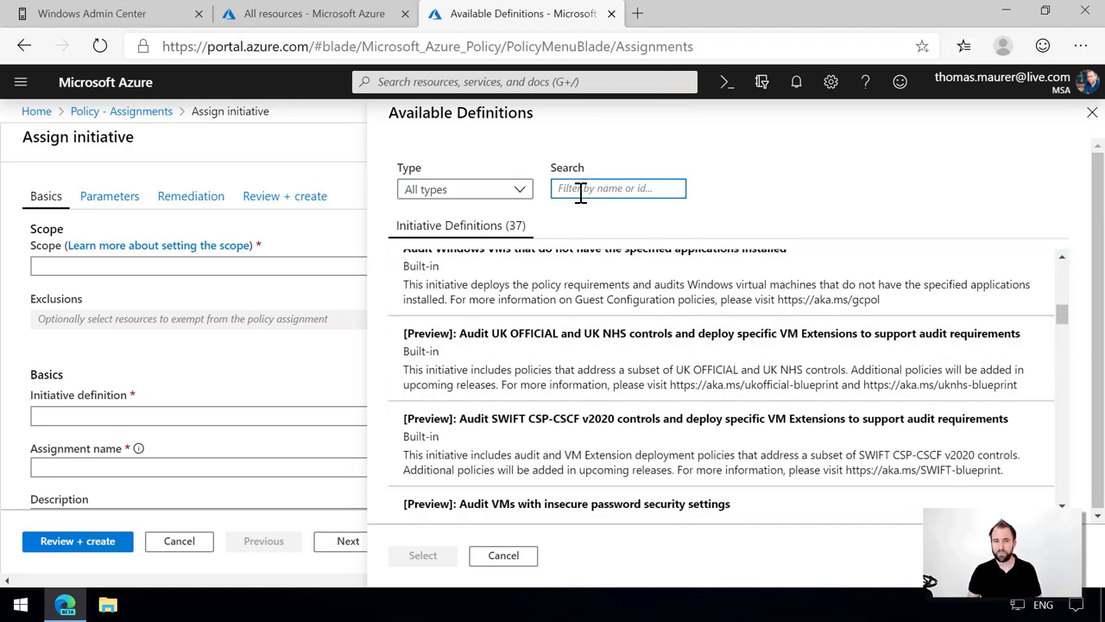
text(pass)
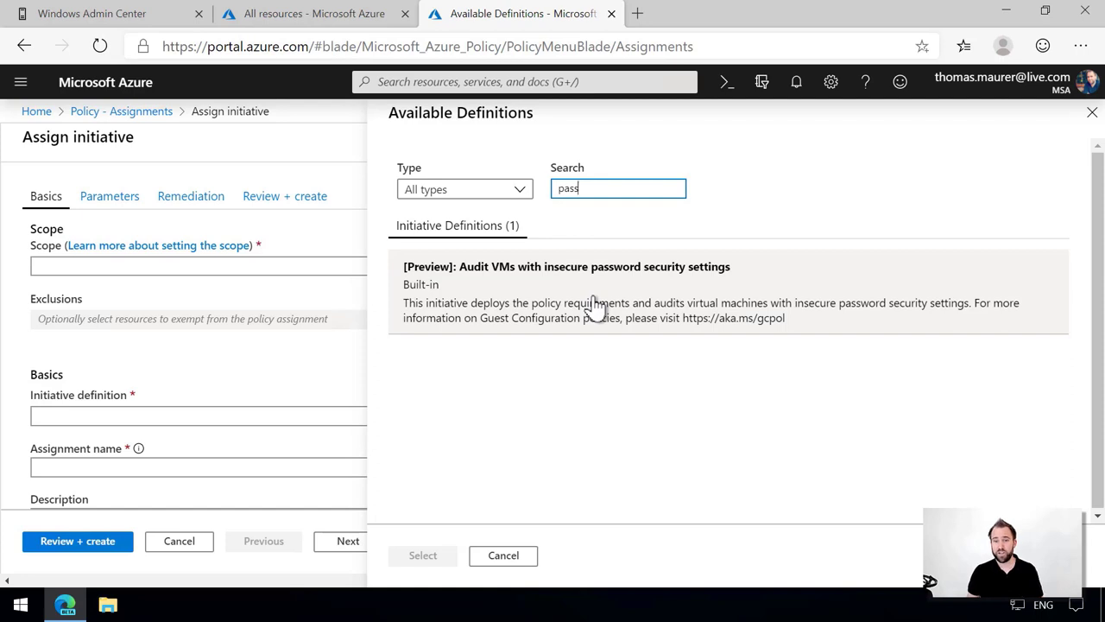
click(503, 557)
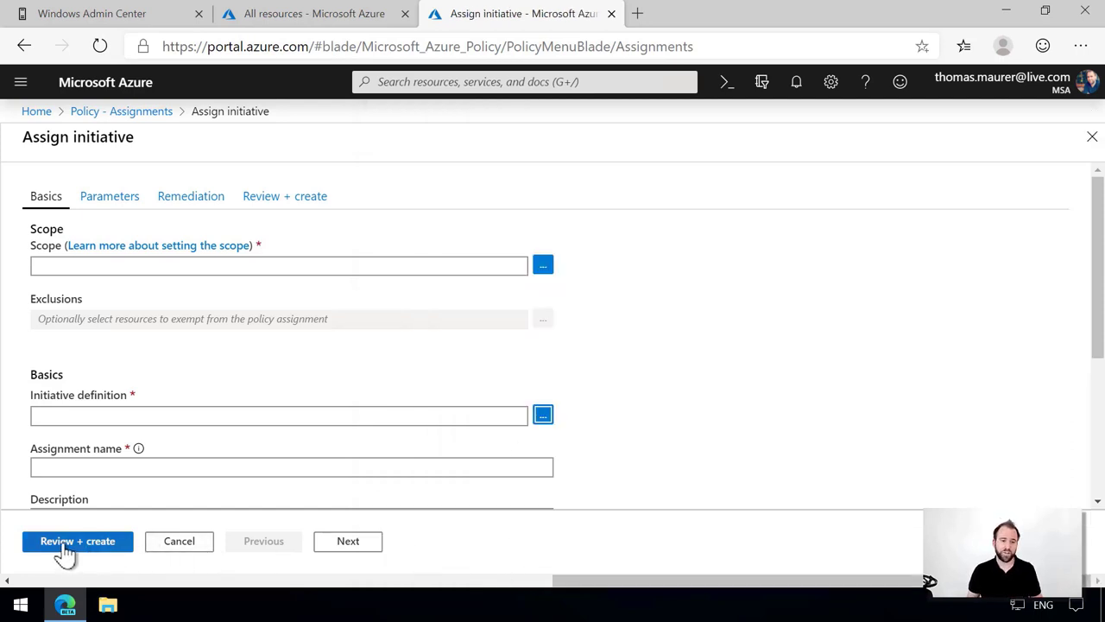
click(189, 552)
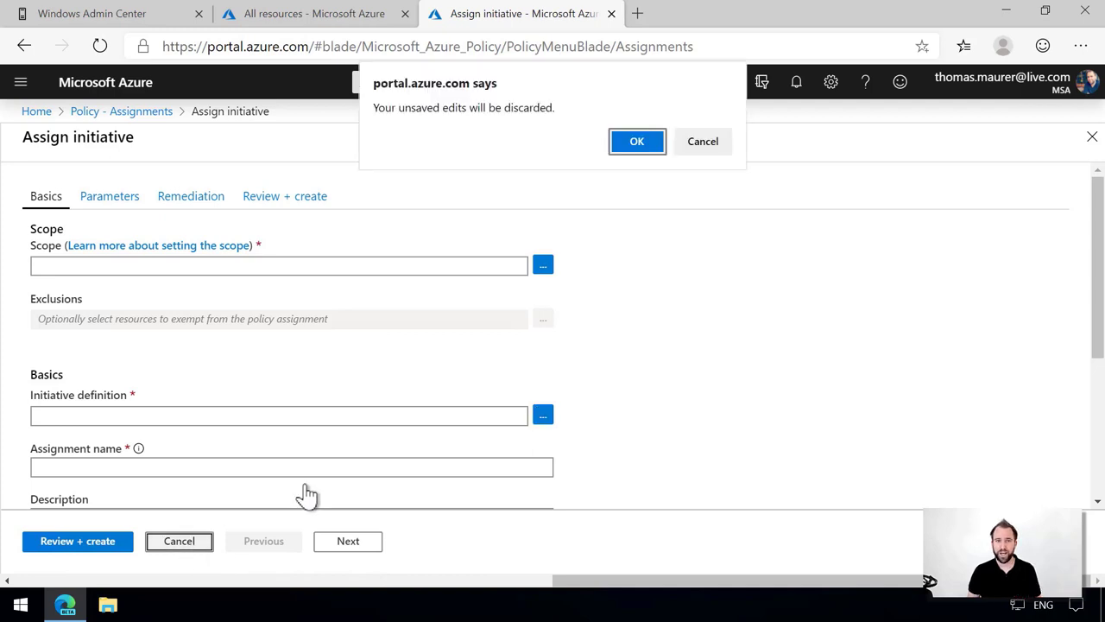
click(639, 144)
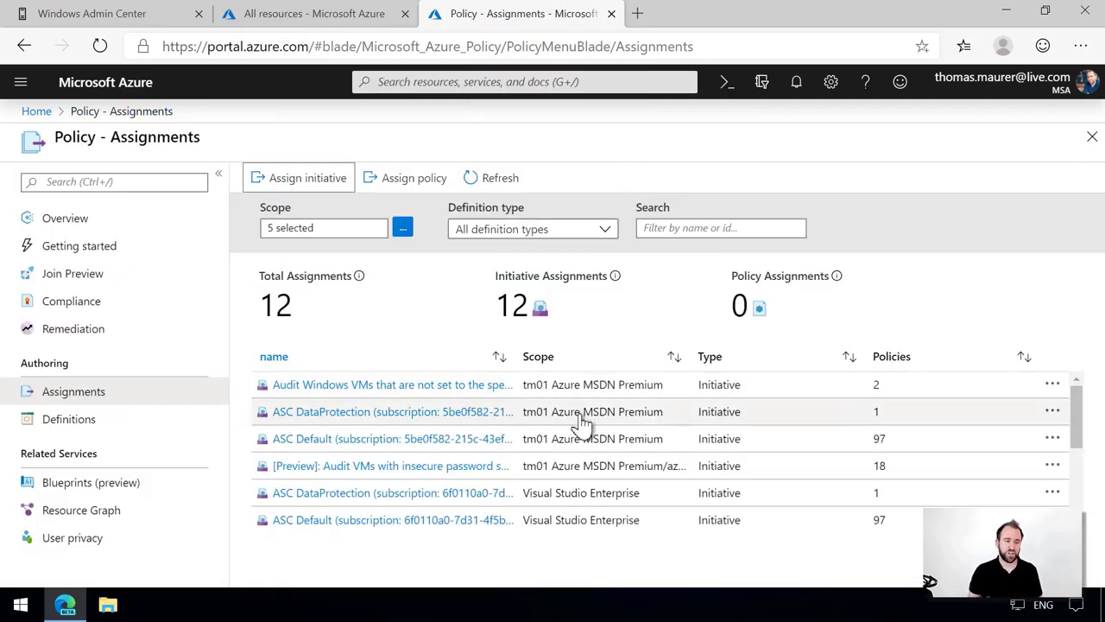
- Review the Policy overview down to the assignments-by-compliance chart and open the compliance list
click(105, 218)
drag(1093, 261, 1073, 479)
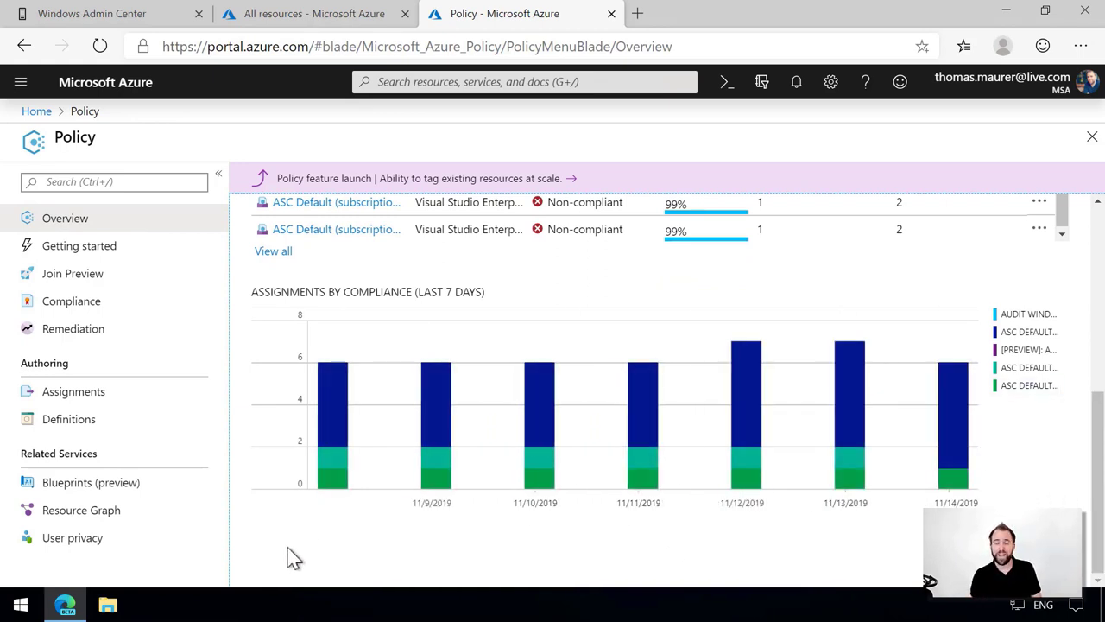
click(97, 302)
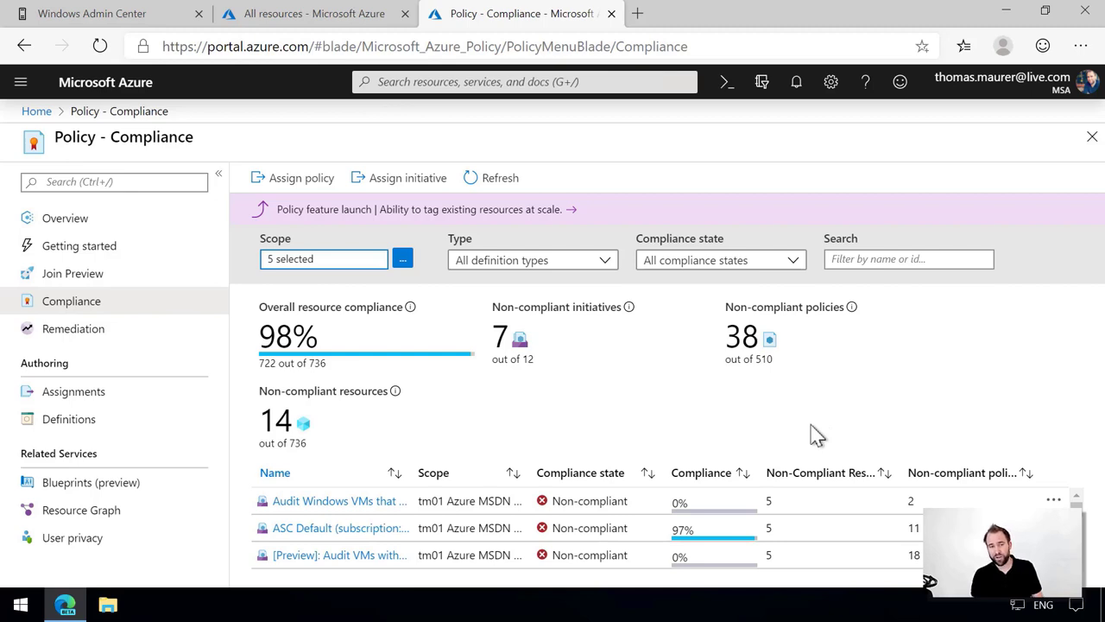
- Open the assignment "Audit Windows VMs that are not set to the specified time zone" and examine its policies and non-compliant resources
click(361, 503)
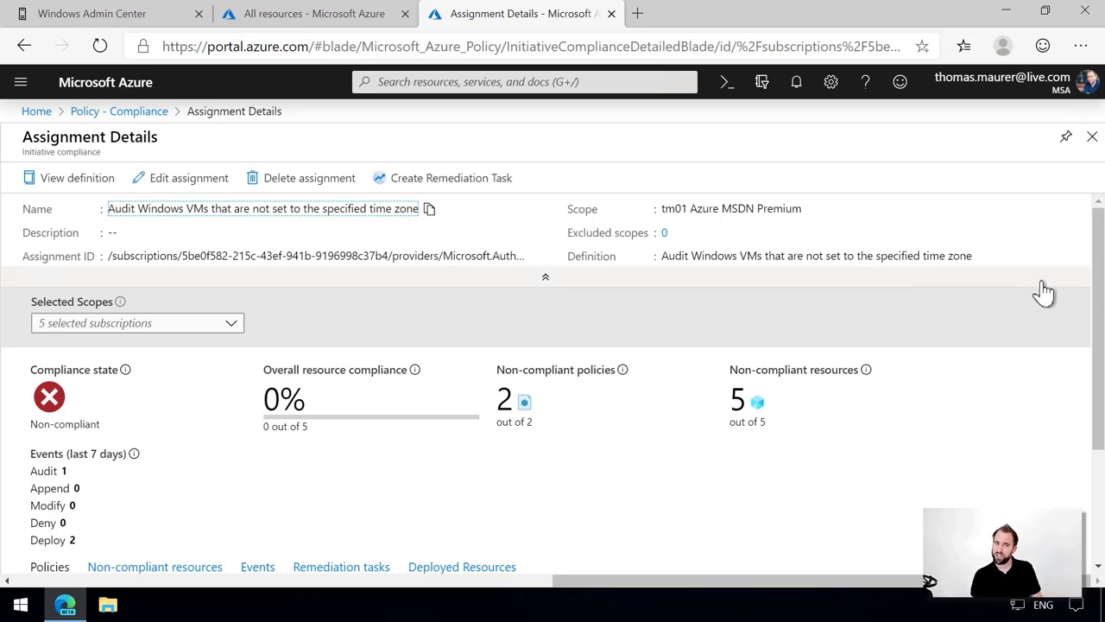
scroll(1098, 345, down, 1)
scroll(1097, 395, down, 2)
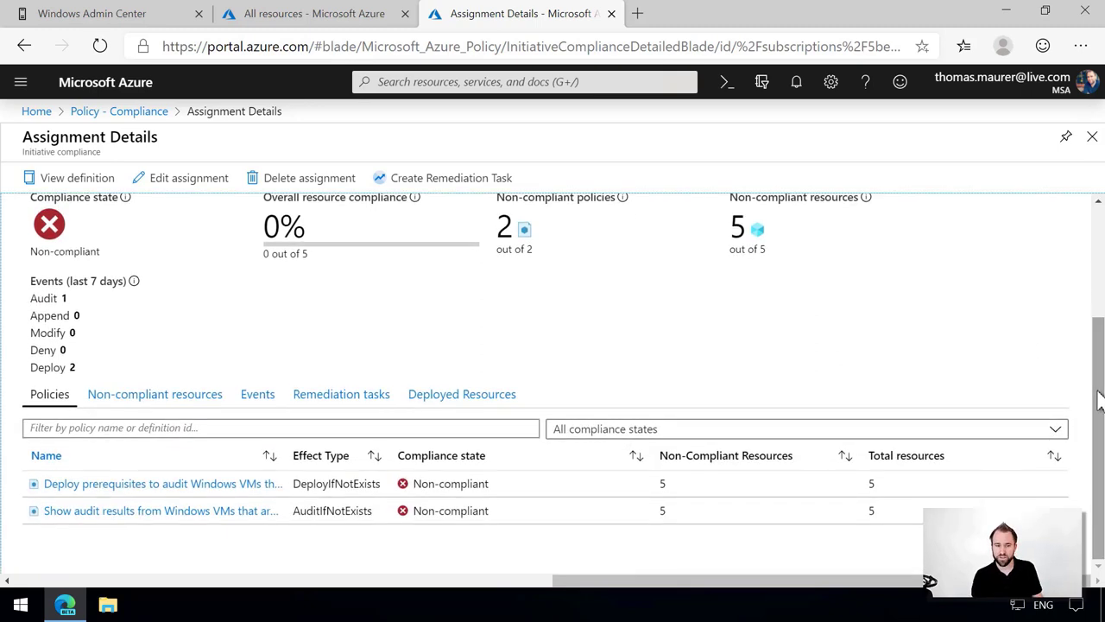
click(205, 409)
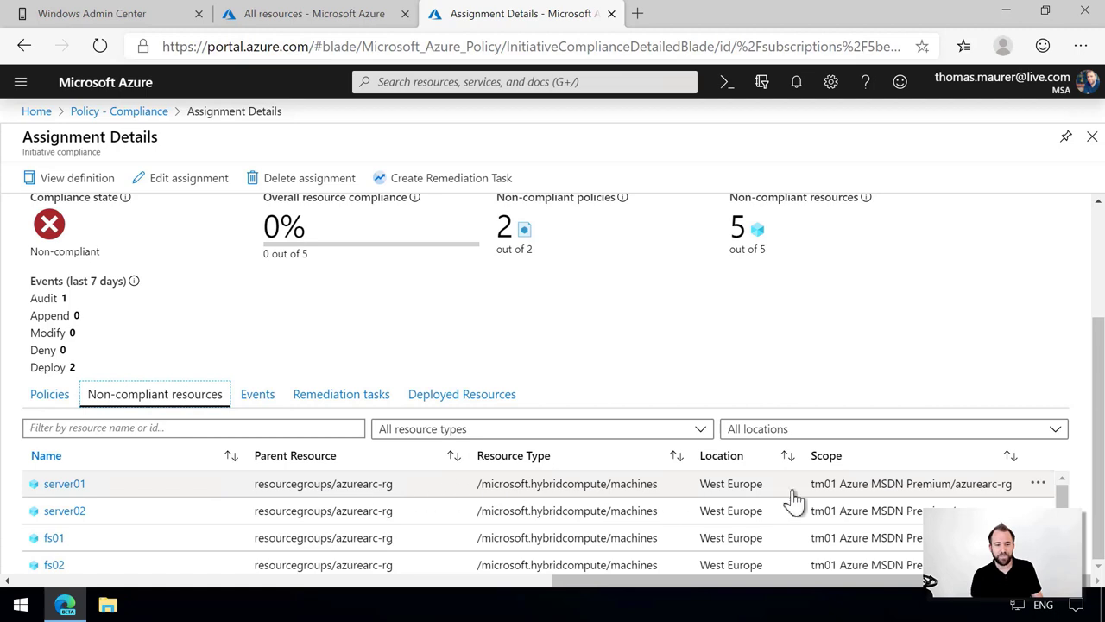
scroll(1056, 503, down, 1)
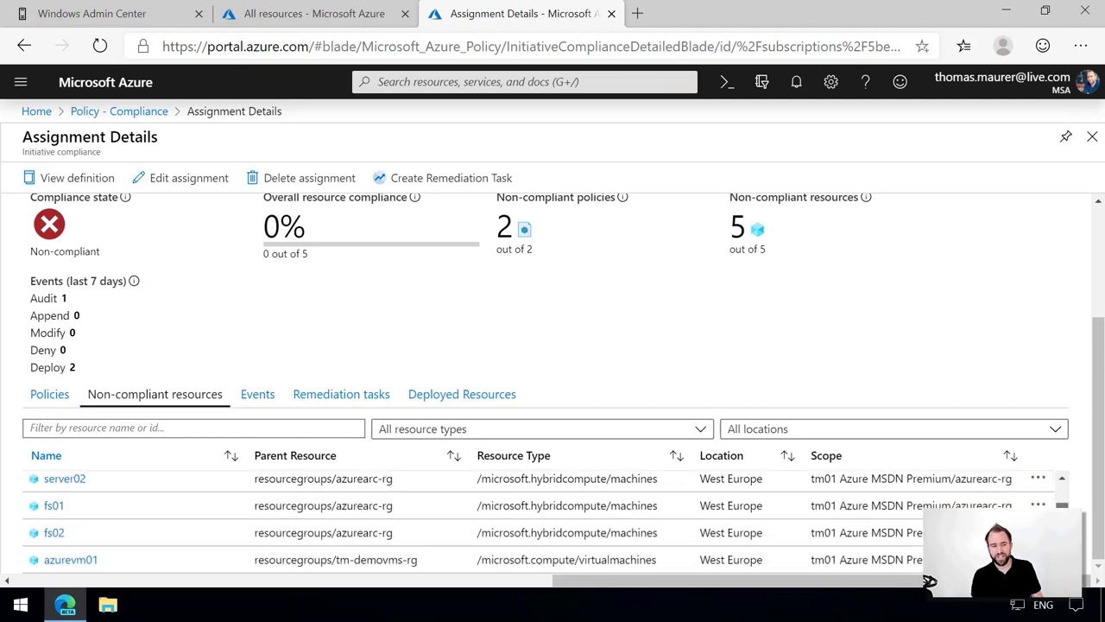